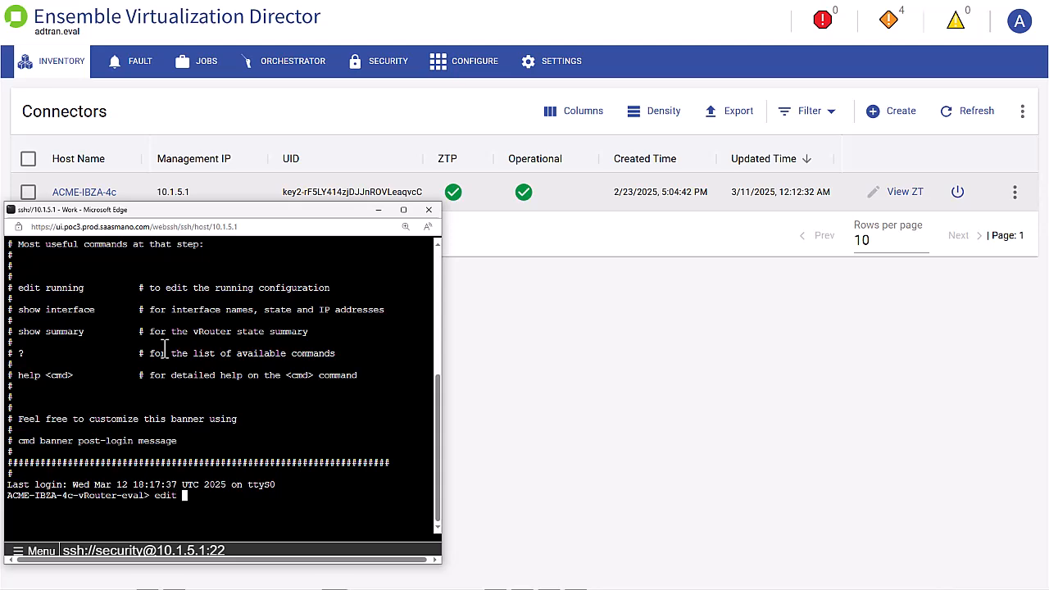
Edit the running config, enter vrf main, and page its full-path config listing to the end
{"action": "type", "text": "ing"}
{"action": "key", "text": "Return"}
{"action": "type", "text": "vrf m"}
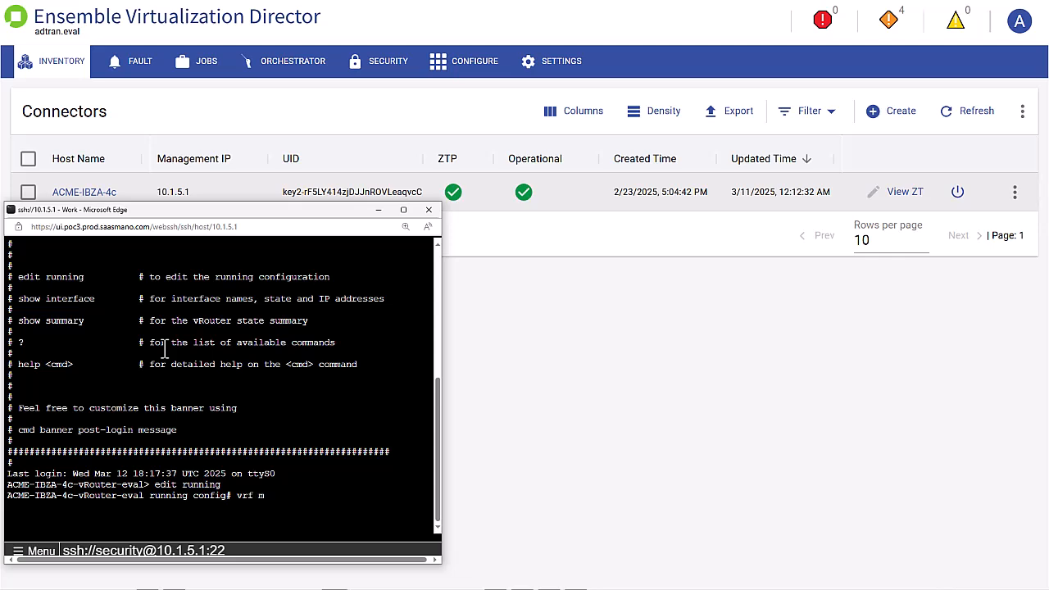
{"action": "type", "text": "ain"}
{"action": "key", "text": "Return"}
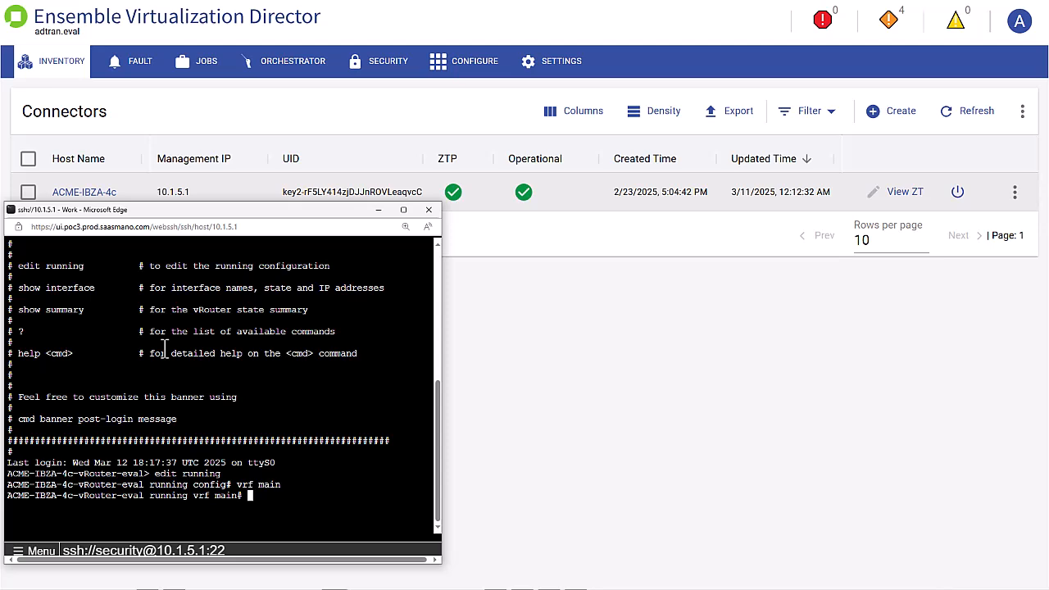
{"action": "type", "text": "show config nodefault fu"}
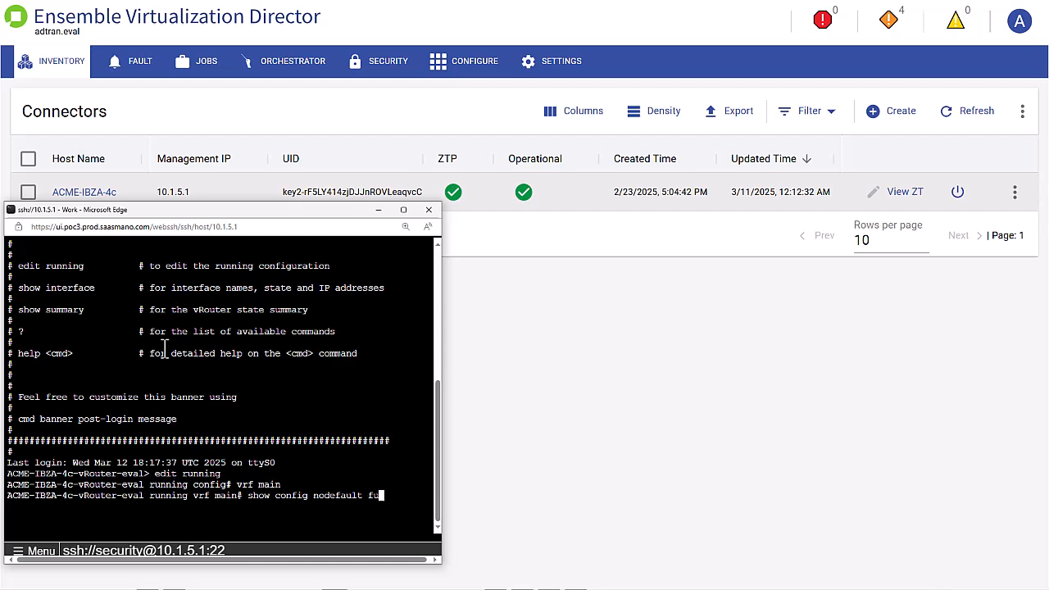
{"action": "type", "text": "lpath"}
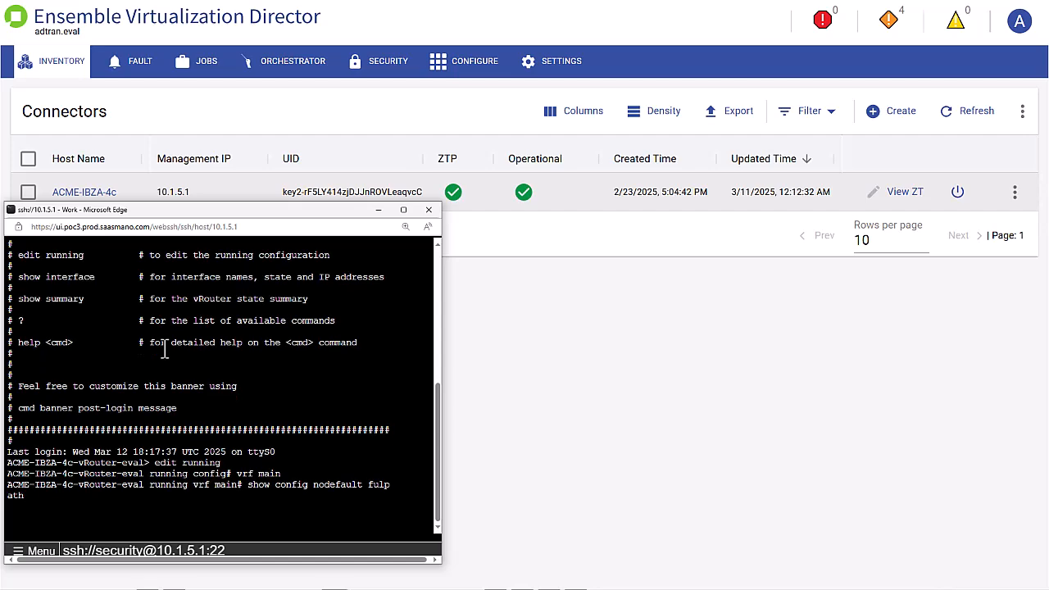
{"action": "key", "text": "Return"}
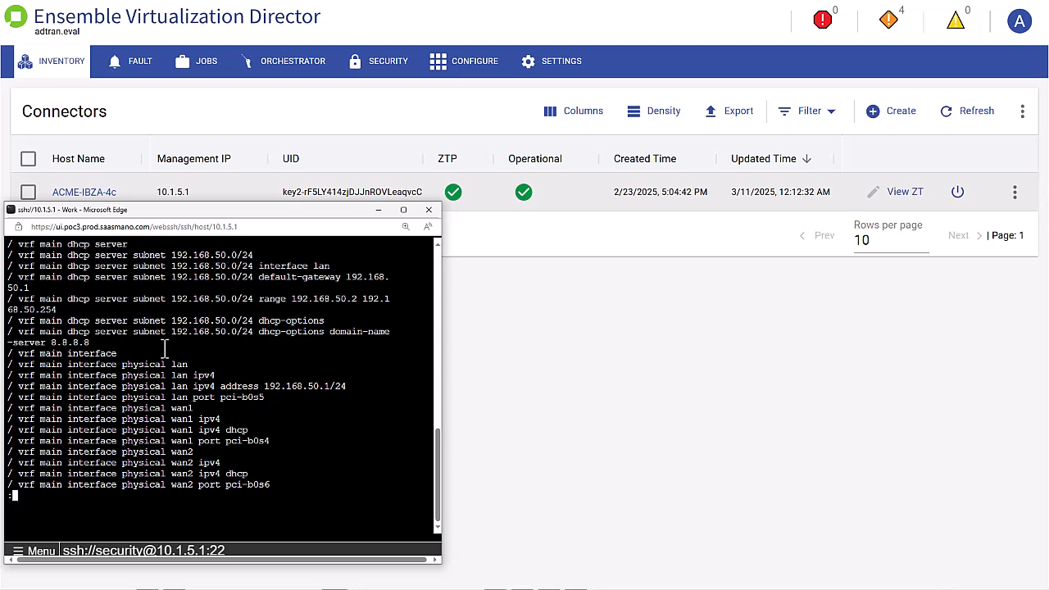
{"action": "key", "text": "space"}
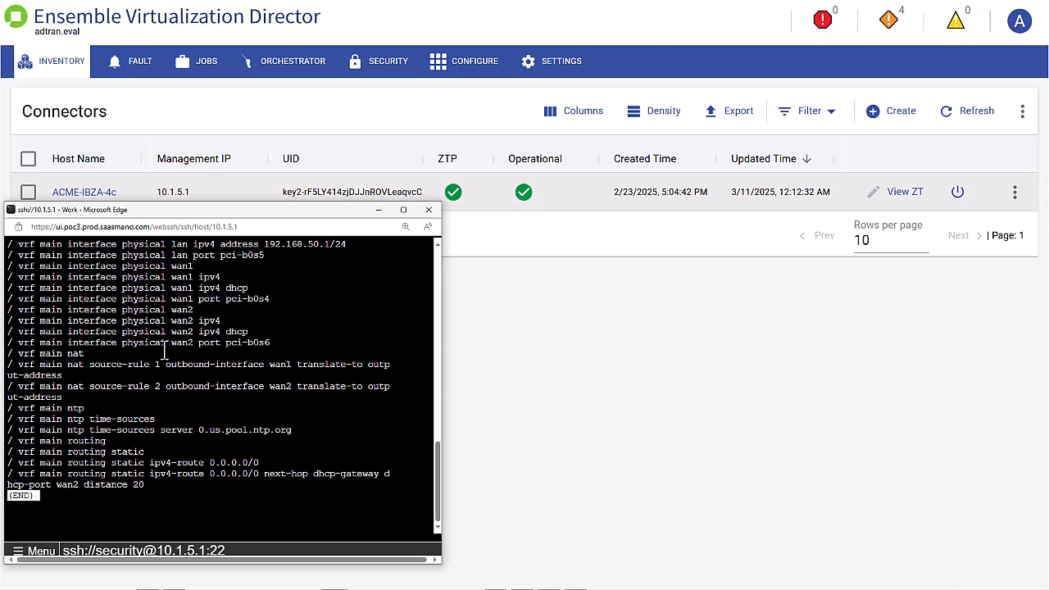
In firewall ipv4 filter, set 'input policy drop' and re-run the full-path config listing to verify
{"action": "type", "text": "q"}
{"action": "type", "text": "firew"}
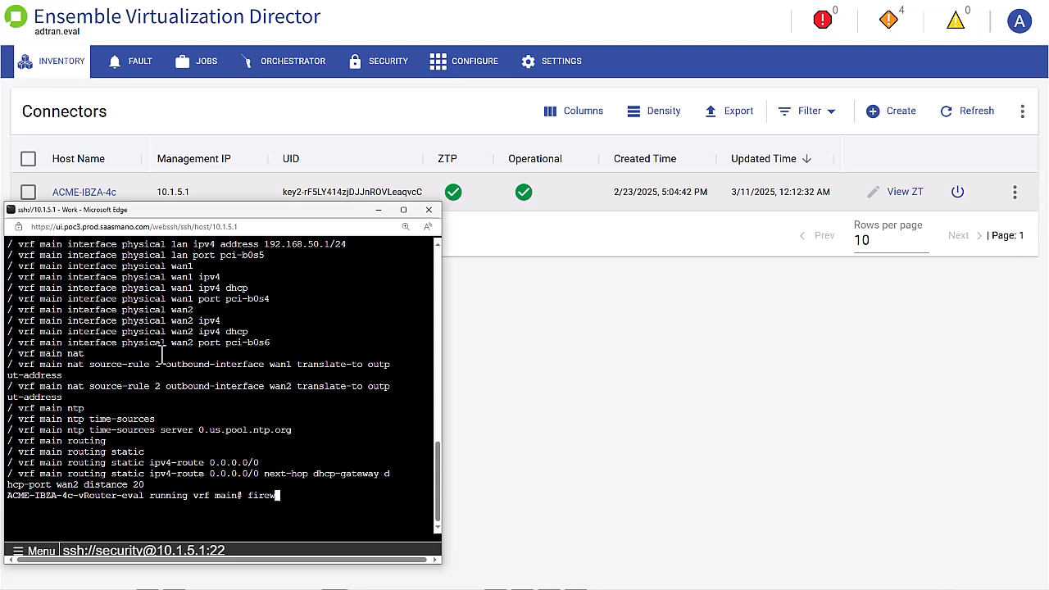
{"action": "key", "text": "Tab"}
{"action": "key", "text": "Return"}
{"action": "type", "text": "ipv4"}
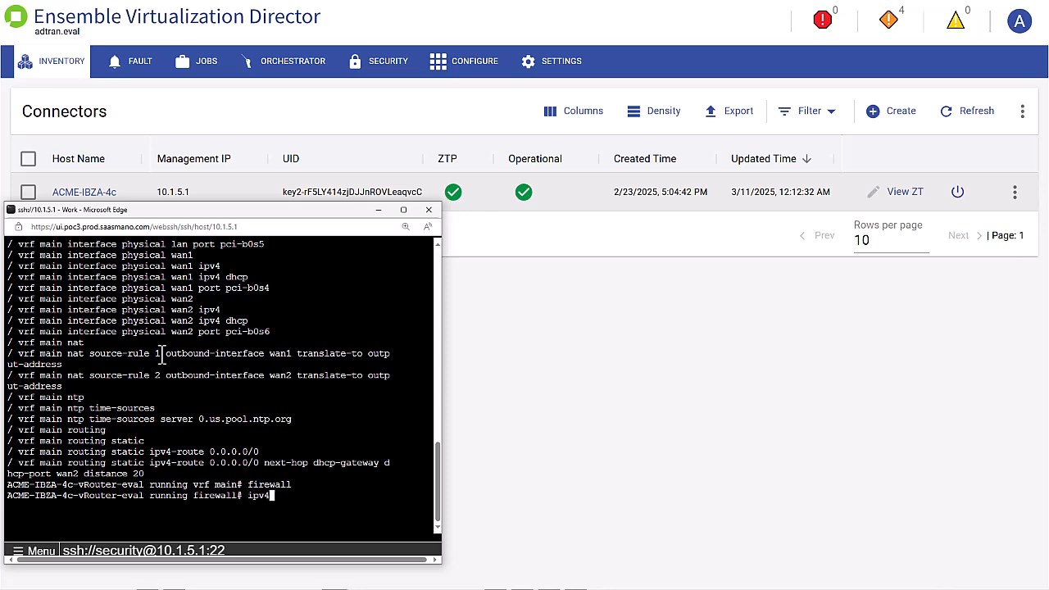
{"action": "key", "text": "Return"}
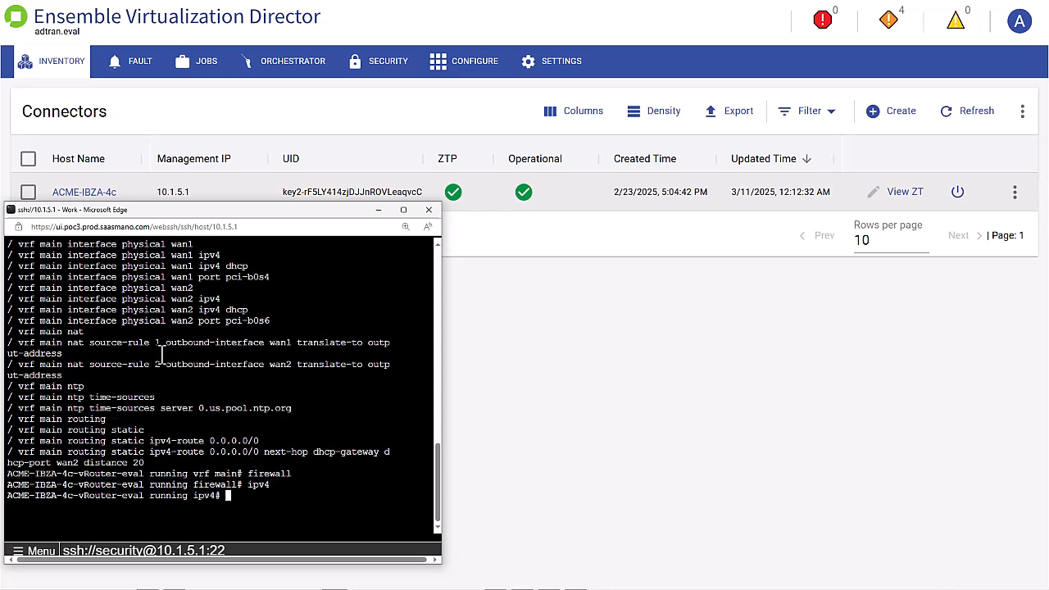
{"action": "type", "text": "filter"}
{"action": "key", "text": "Return"}
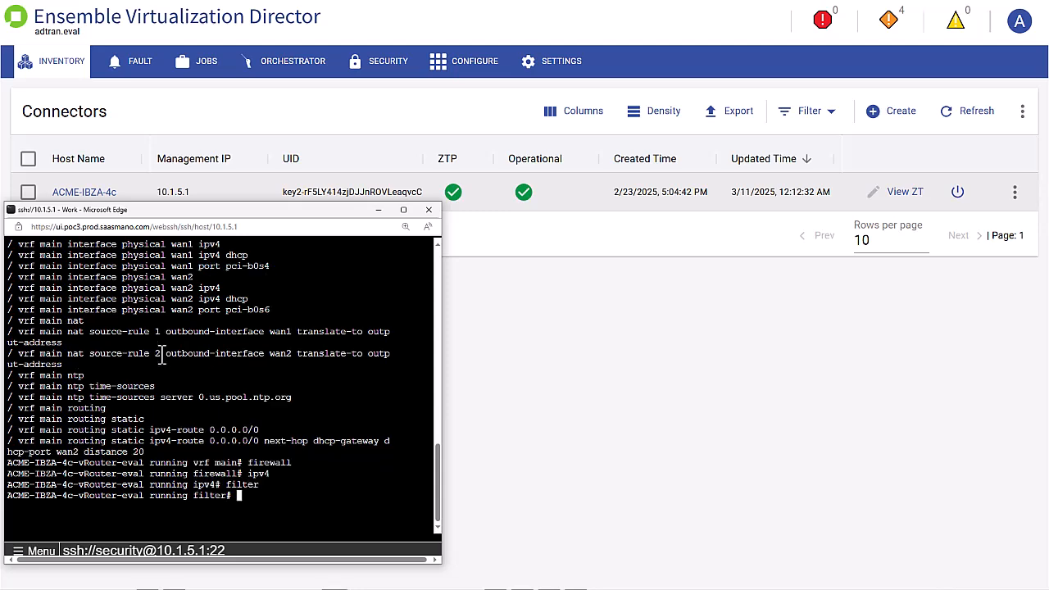
{"action": "type", "text": "input policy drop"}
{"action": "key", "text": "Return"}
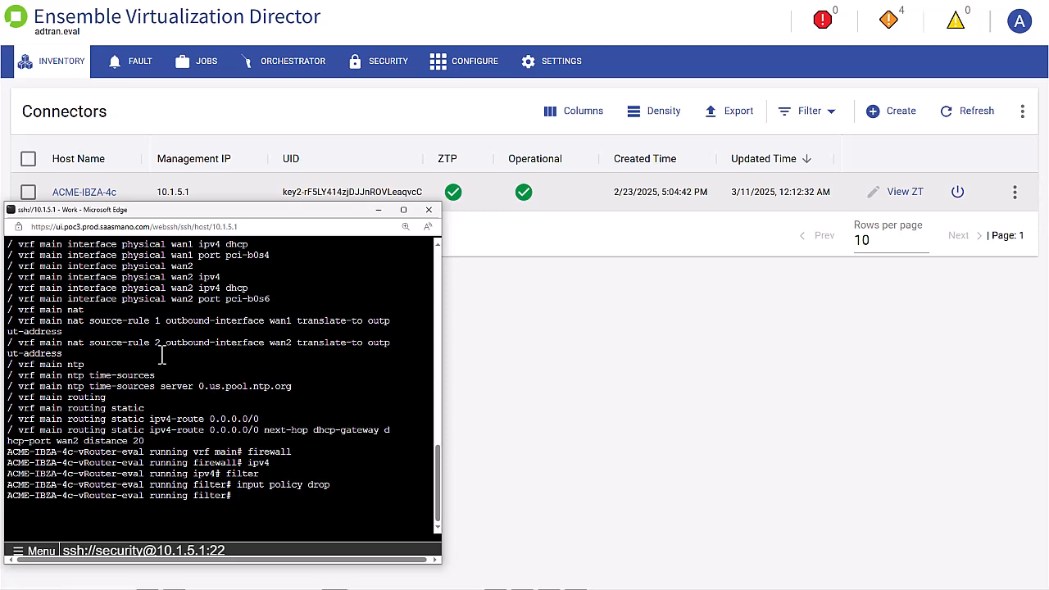
{"action": "key", "text": "Up"}
{"action": "key", "text": "Up"}
{"action": "key", "text": "Up"}
{"action": "key", "text": "Up"}
{"action": "key", "text": "Up"}
{"action": "key", "text": "Return"}
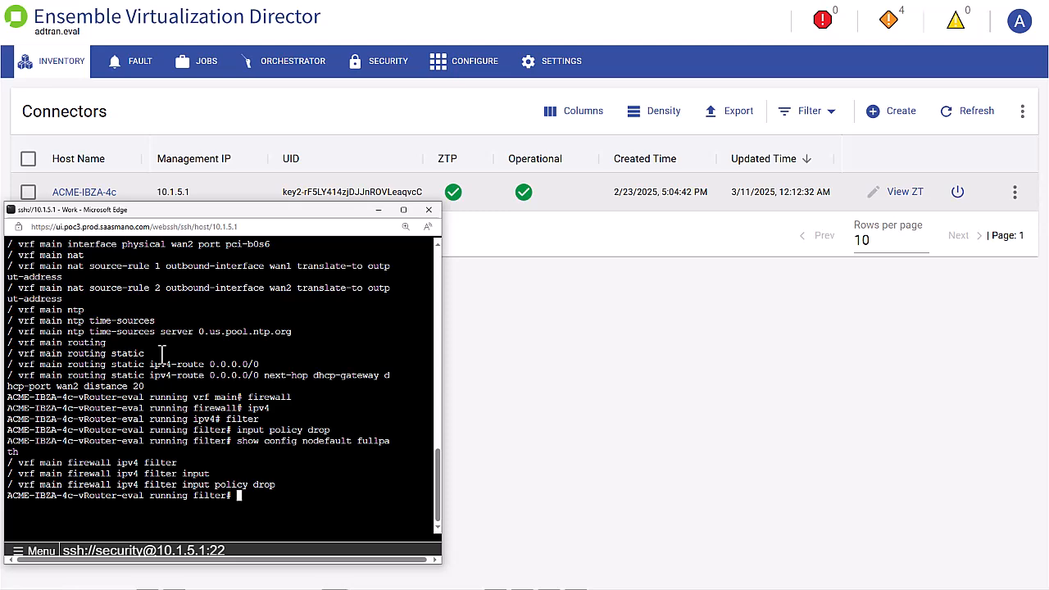
Move up three levels with '..' from the filter context back to vrf main
{"action": "type", "text": ".."}
{"action": "key", "text": "Return"}
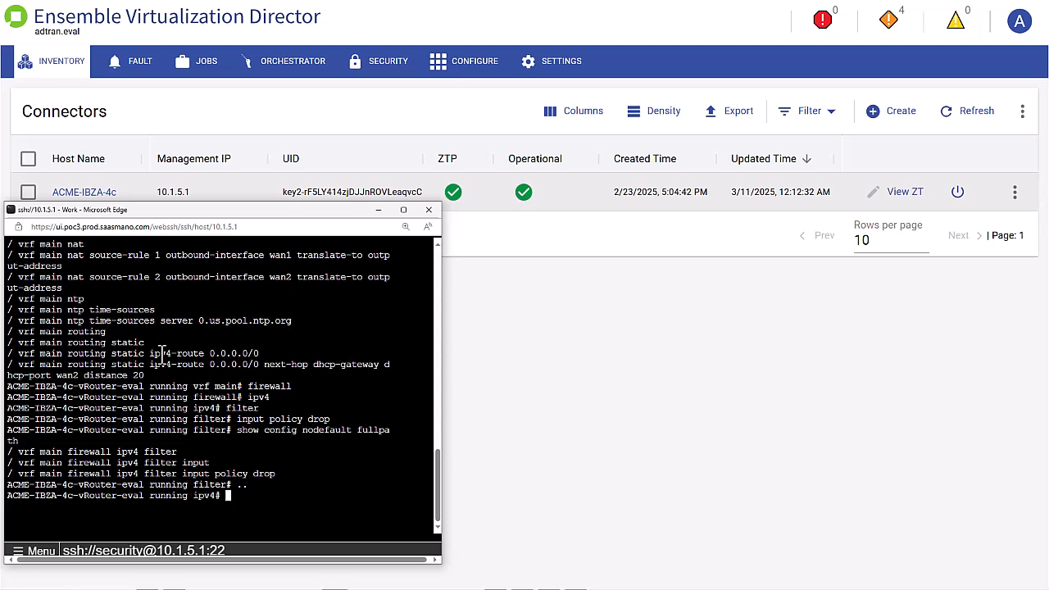
{"action": "type", "text": ".."}
{"action": "key", "text": "Return"}
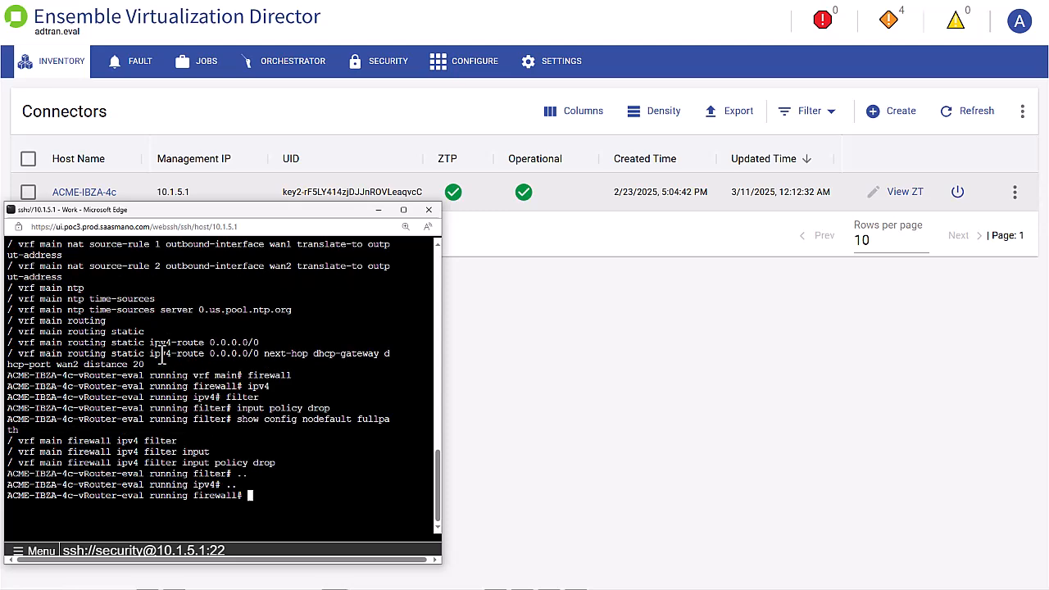
{"action": "type", "text": ".."}
{"action": "key", "text": "Return"}
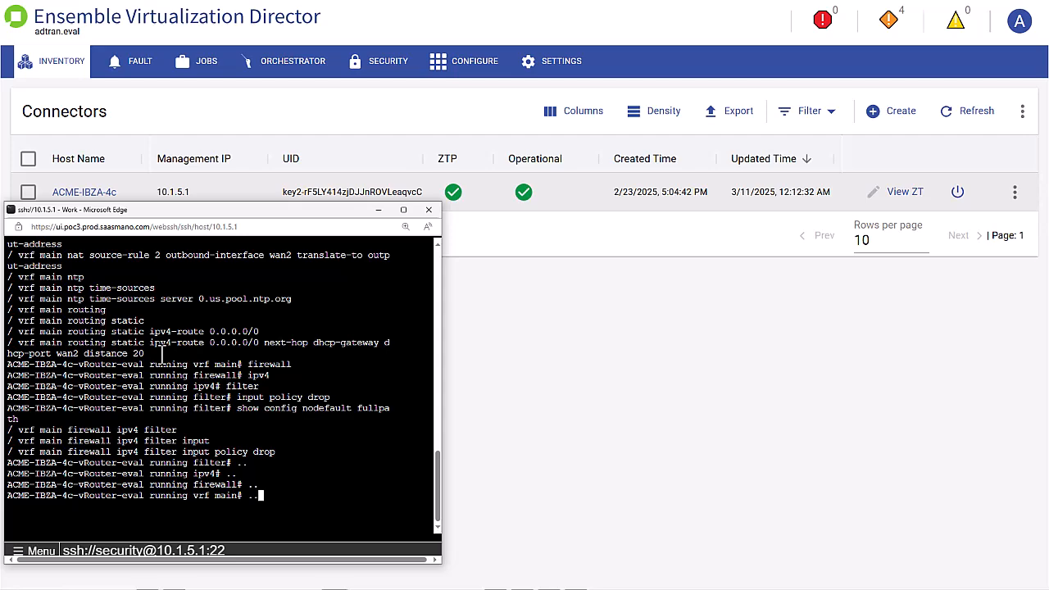
Re-list the full-path config to the end and review the input policy drop firewall lines
{"action": "type", "text": "show config nodefault fullpath"}
{"action": "key", "text": "Return"}
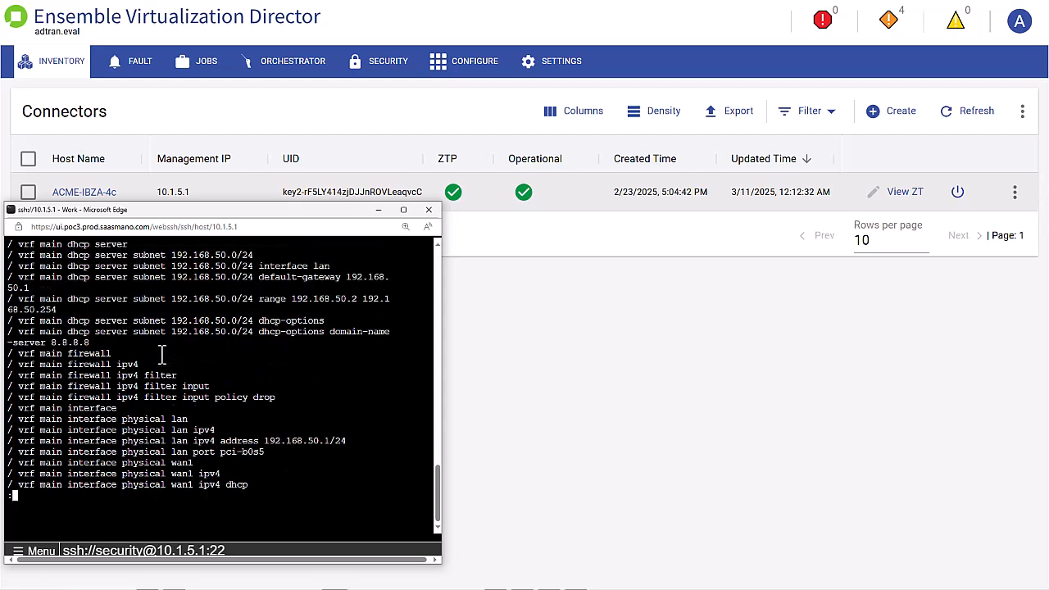
{"action": "key", "text": "space"}
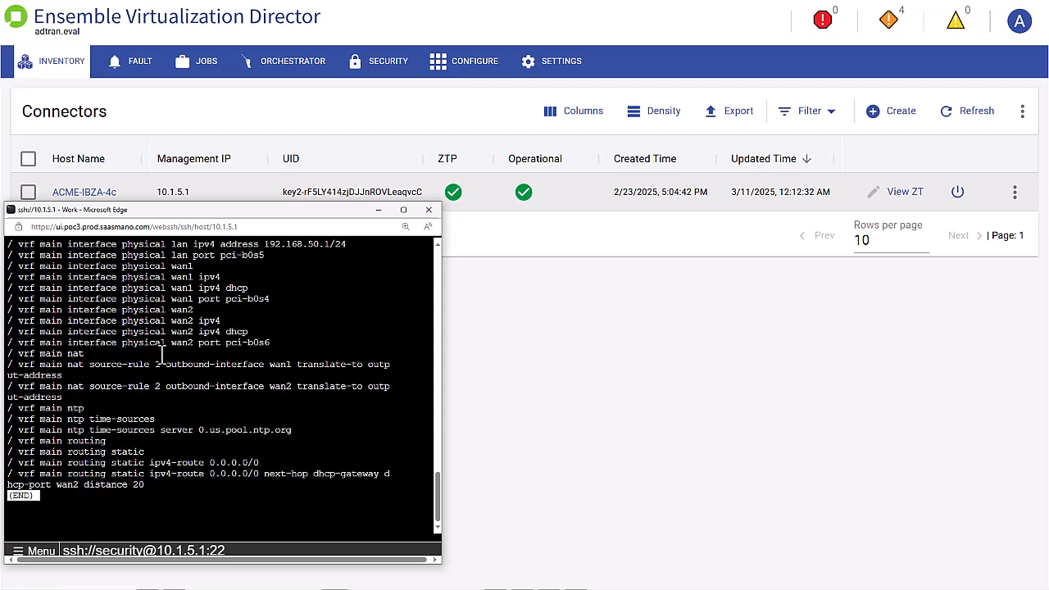
{"action": "key", "text": "q"}
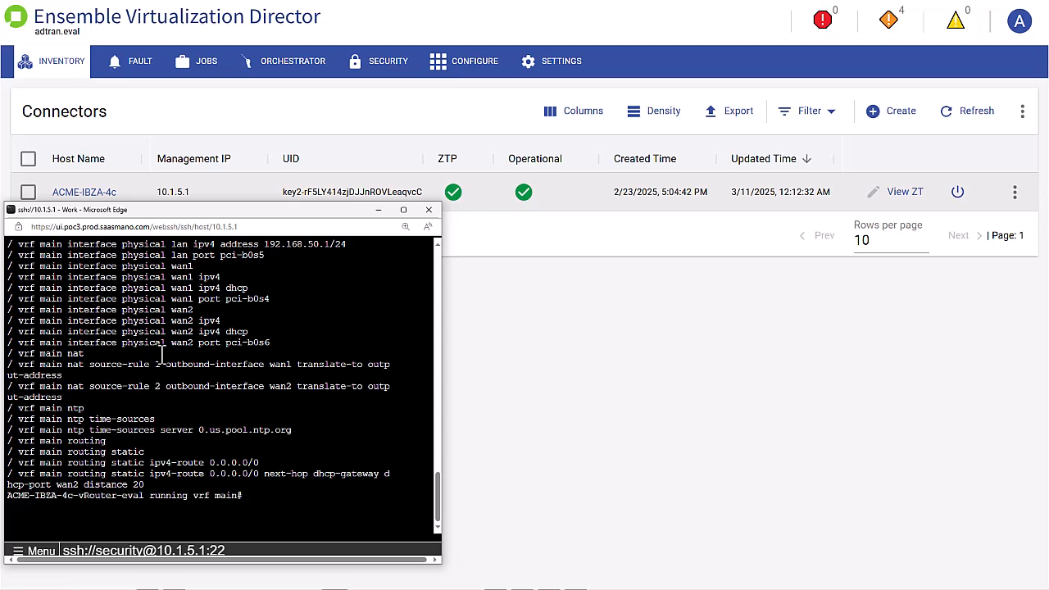
{"action": "scroll", "coordinate": [162, 354], "scroll_direction": "up", "scroll_amount": 6}
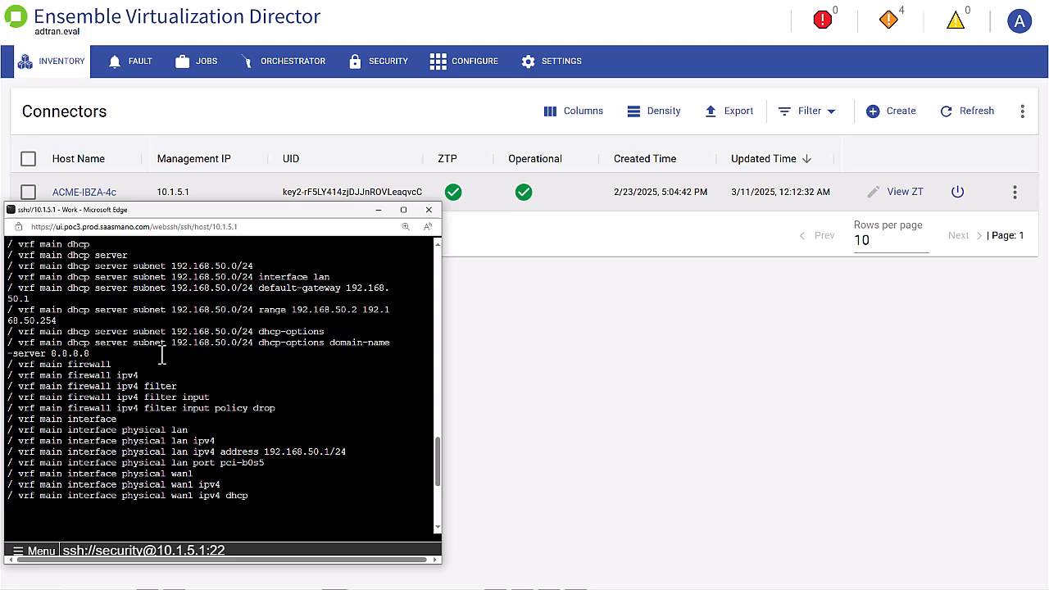
{"action": "scroll", "coordinate": [162, 354], "scroll_direction": "down", "scroll_amount": 6}
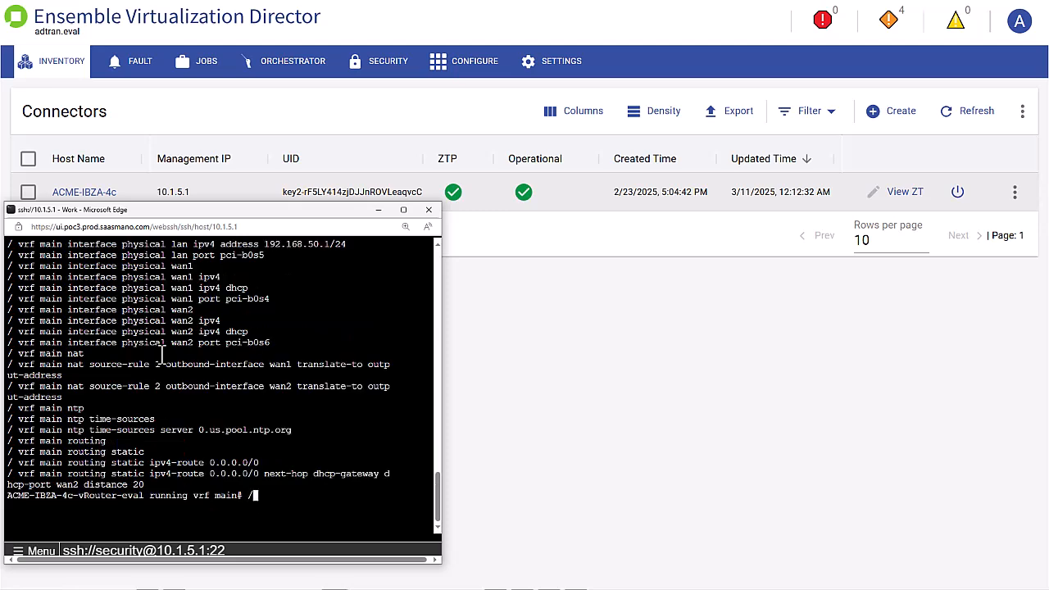
Paste the drop policy, established-accept input rule 10 and forward rule 10 dropping 192.168.50.0/24, then type commit
{"action": "key", "text": "Return"}
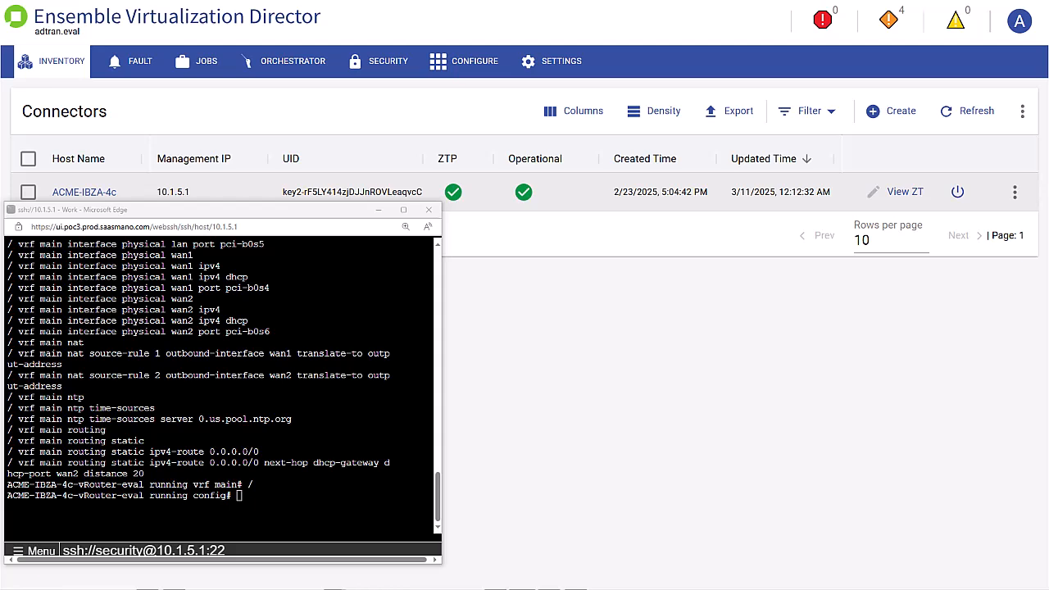
{"action": "left_click", "coordinate": [239, 496]}
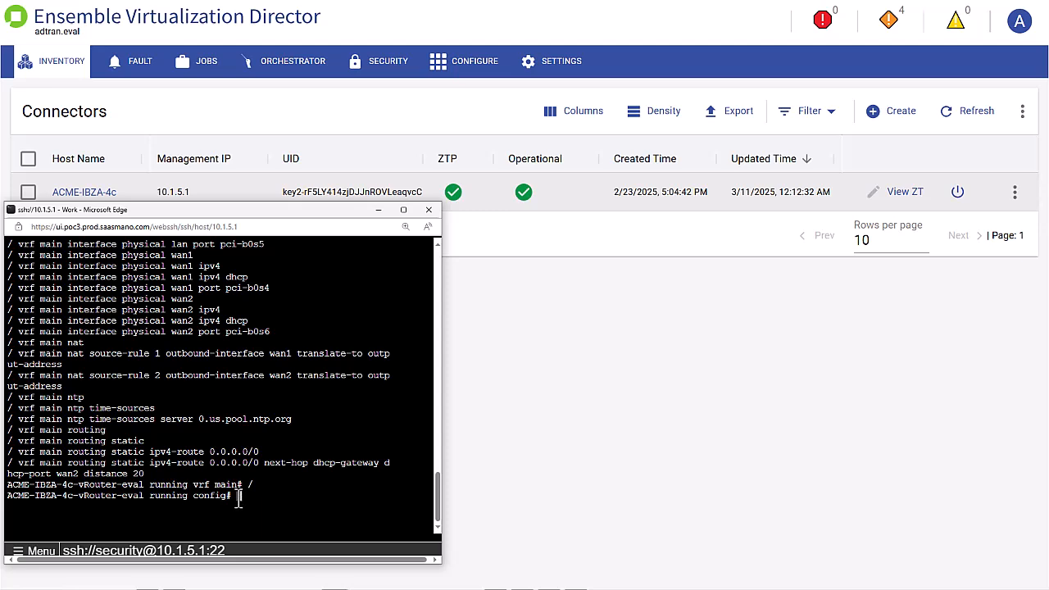
{"action": "type", "text": "/ vrf main firewall ipv4 filter input policy drop / vrf main firewall ipv4 filter input rule 10 description \"accept established and related connections\" conntrack state related established action accept / vrf main firewall ipv4 filter forward rule 10 description \"block traffic from internet to LAN network\" destination address 192.168.50.0/24 action drop"}
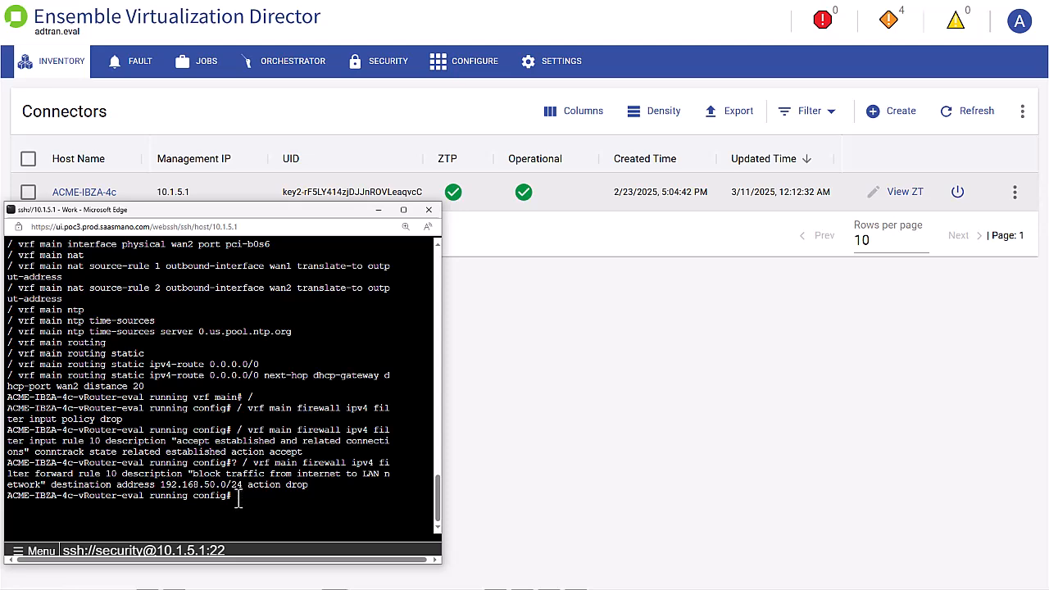
{"action": "key", "text": "Return"}
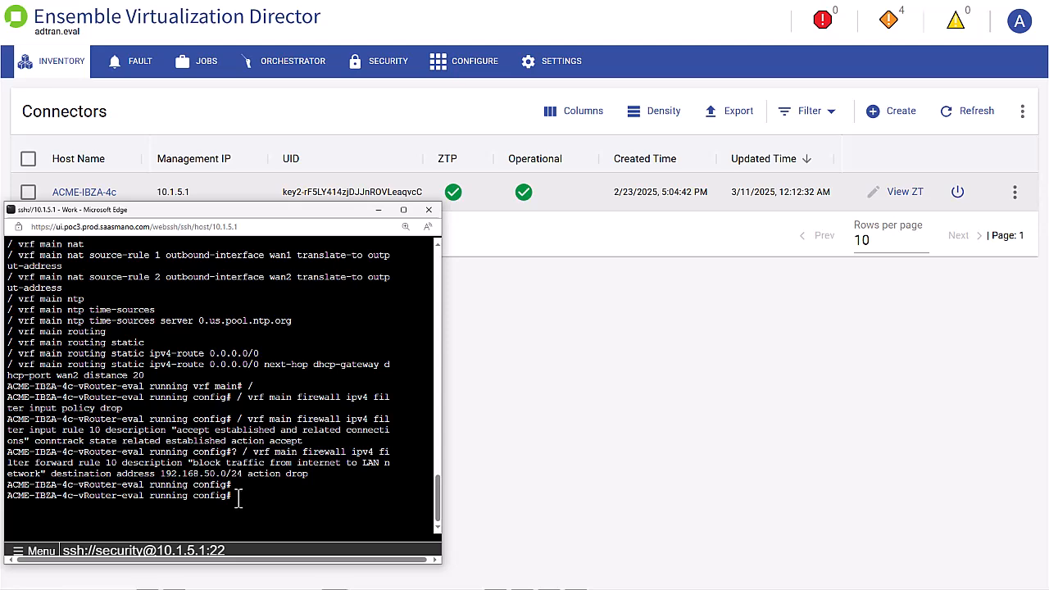
{"action": "type", "text": "commit"}
Commit, then list vrf main's full-path config in a widened terminal and highlight input and forward rule 10
{"action": "key", "text": "Return"}
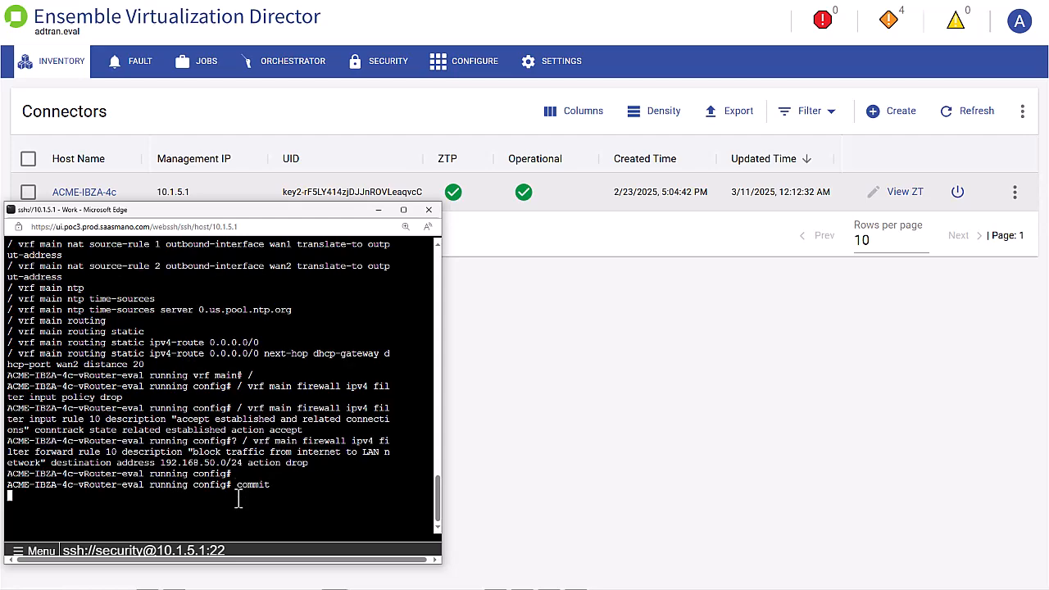
{"action": "type", "text": "vrf main"}
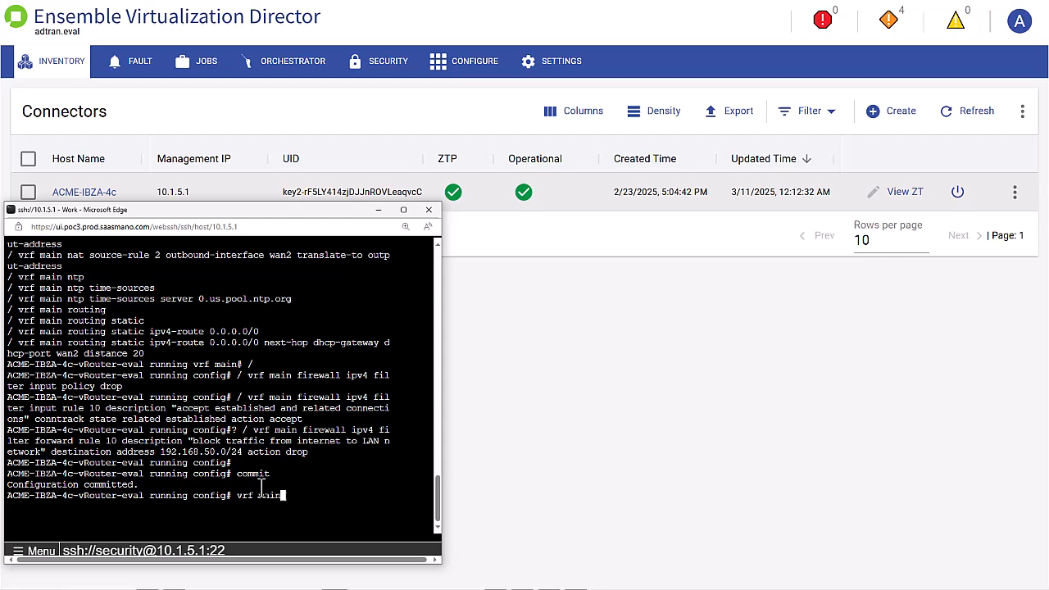
{"action": "key", "text": "Return"}
{"action": "type", "text": "sh"}
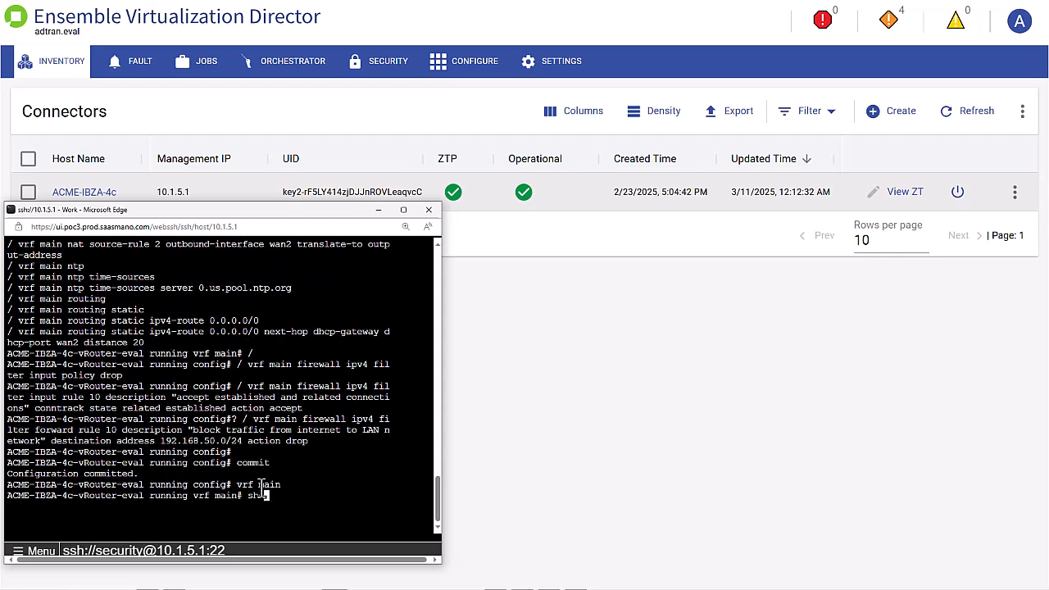
{"action": "type", "text": "ow config nodefault fullpath"}
{"action": "key", "text": "Return"}
{"action": "left_click_drag", "start_coordinate": [442, 421], "coordinate": [885, 418]}
{"action": "left_click_drag", "start_coordinate": [18, 410], "coordinate": [23, 495]}
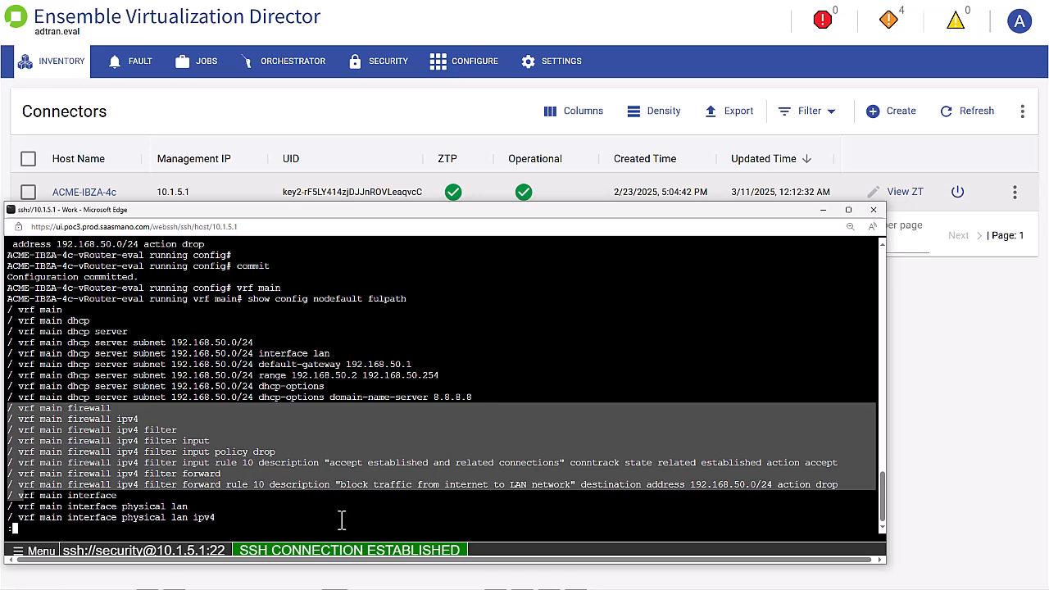
From the config root, run 'copy running startup', confirm overwrite with y, then exit configuration mode
{"action": "key", "text": "q"}
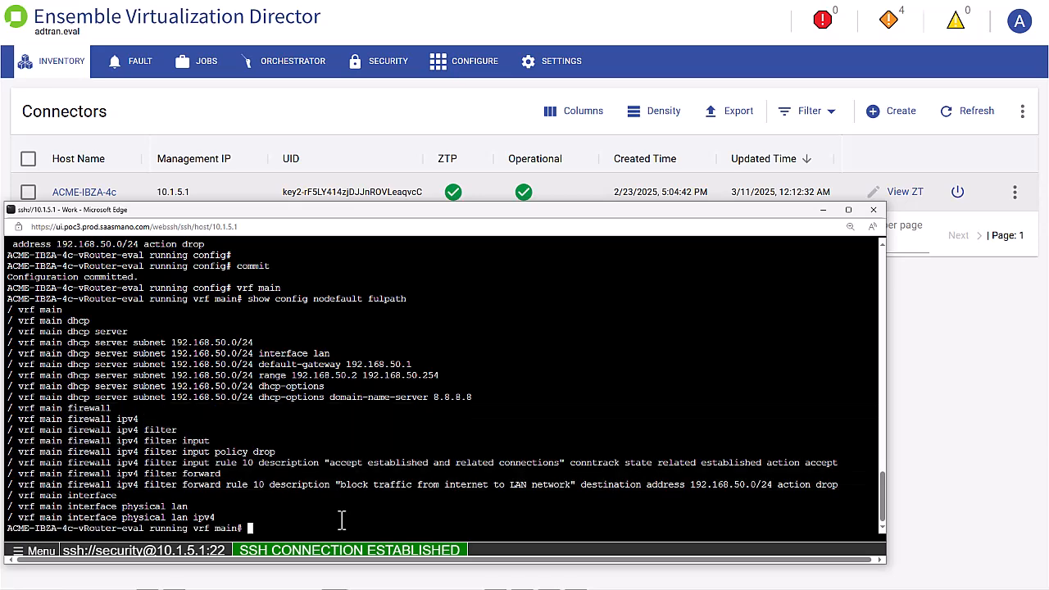
{"action": "type", "text": "/"}
{"action": "key", "text": "Return"}
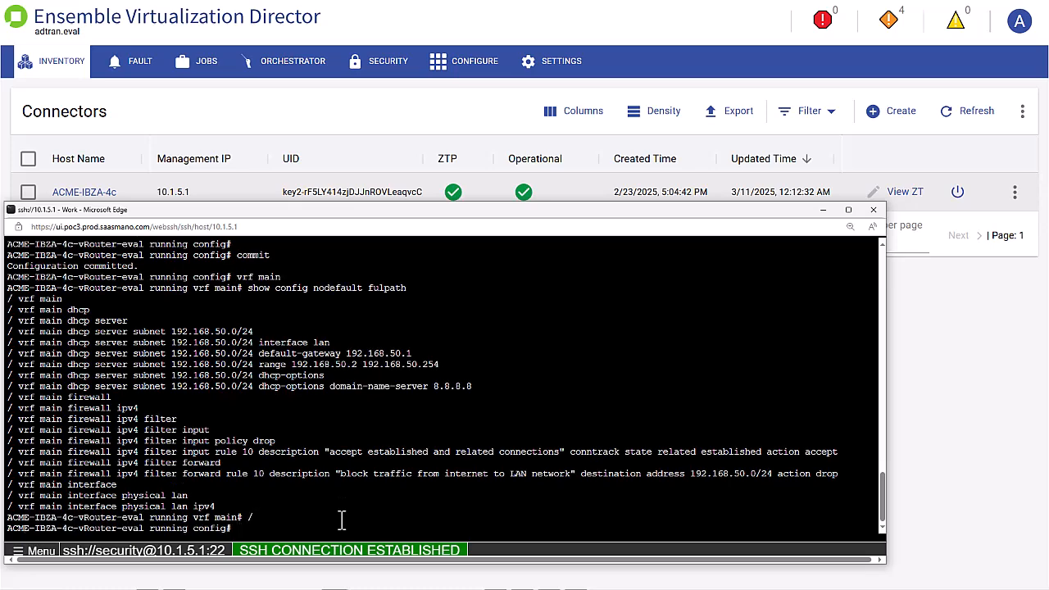
{"action": "type", "text": "copy running startup"}
{"action": "key", "text": "Return"}
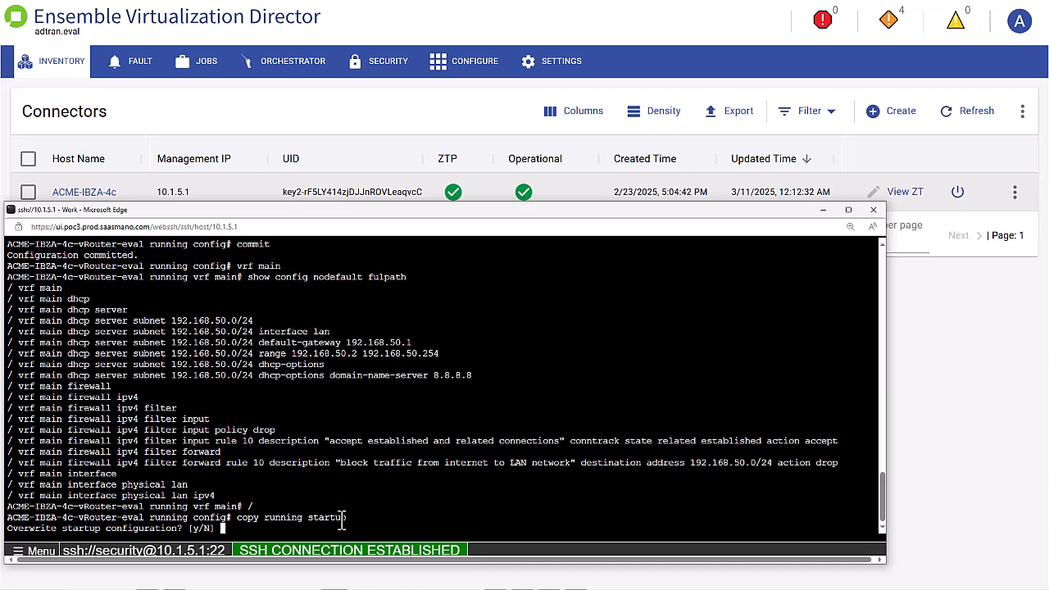
{"action": "type", "text": "y"}
{"action": "key", "text": "Return"}
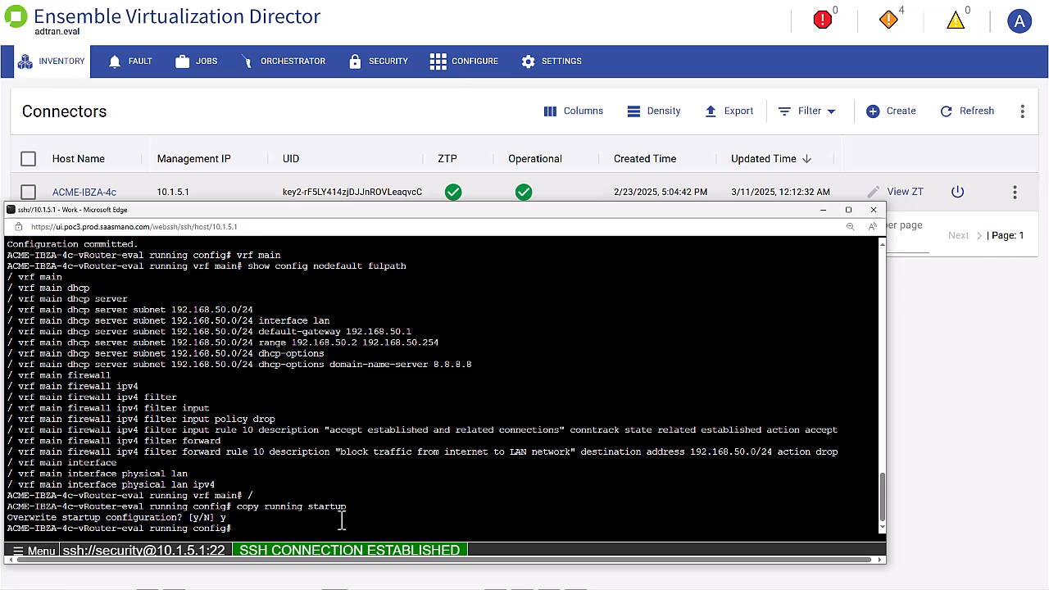
{"action": "type", "text": "exit"}
{"action": "key", "text": "Return"}
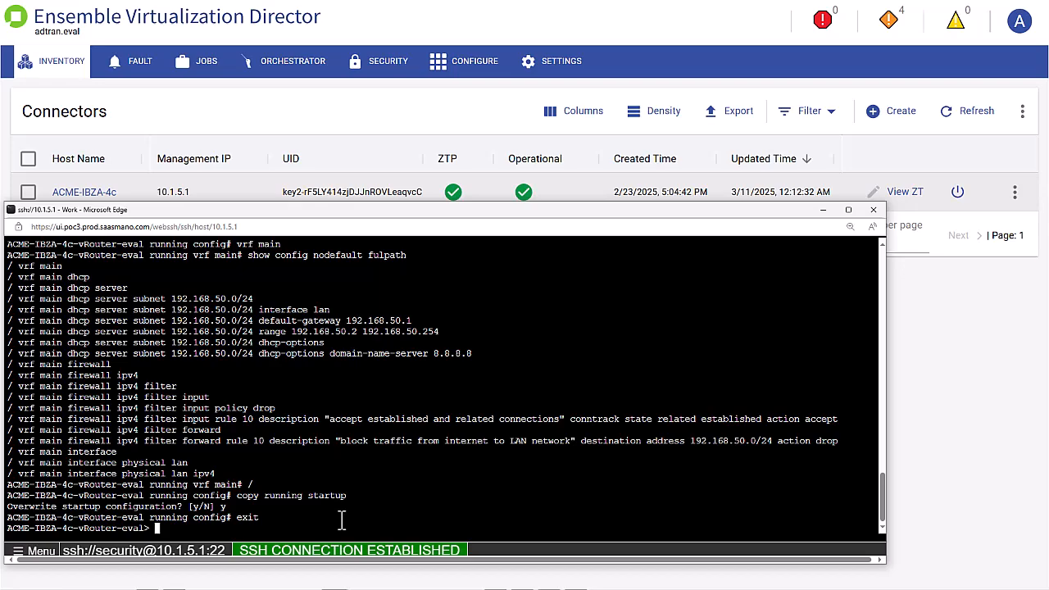